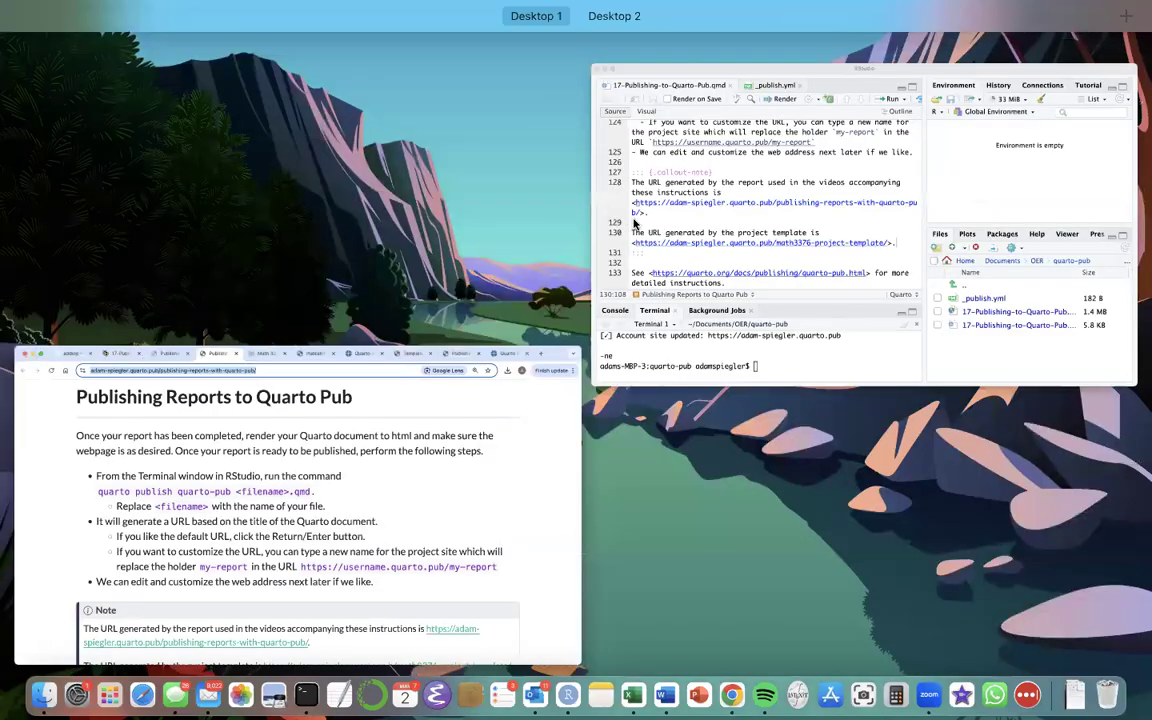
# - Switch to RStudio and review the YAML header of 17-Publishing-to-Quarto-Pub.qmd, highlighting the flatly theme
pyautogui.click(627, 222)
pyautogui.scroll(15, 403, 338)
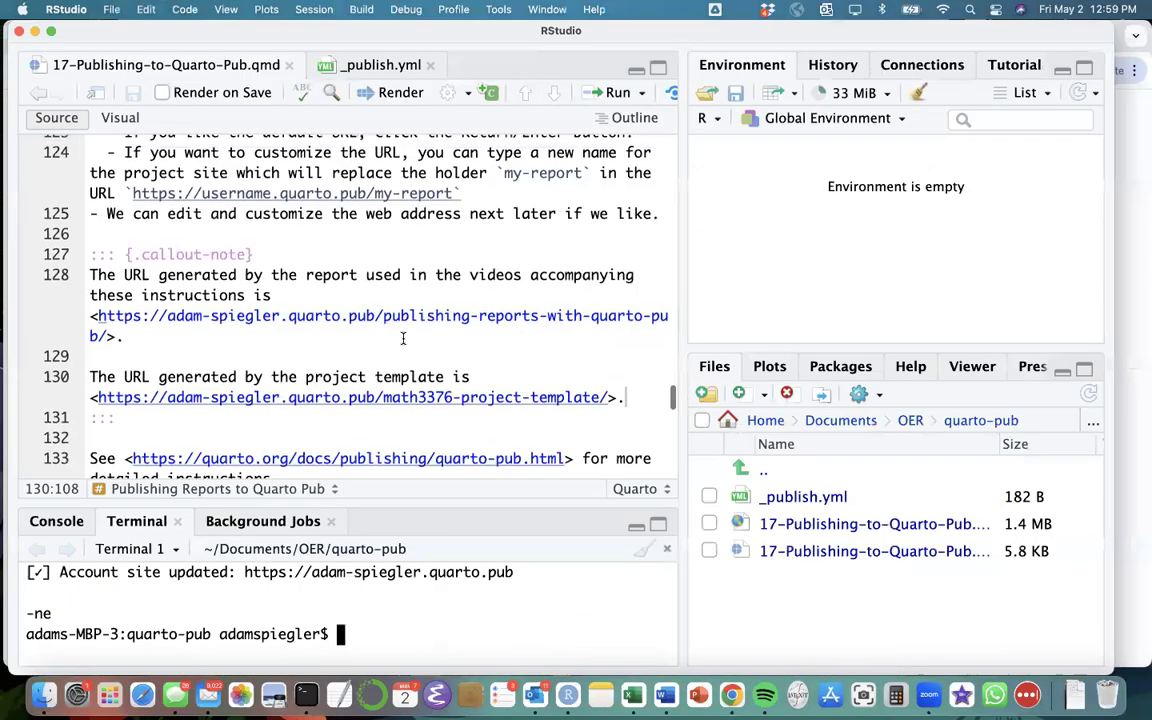
pyautogui.scroll(15, 403, 338)
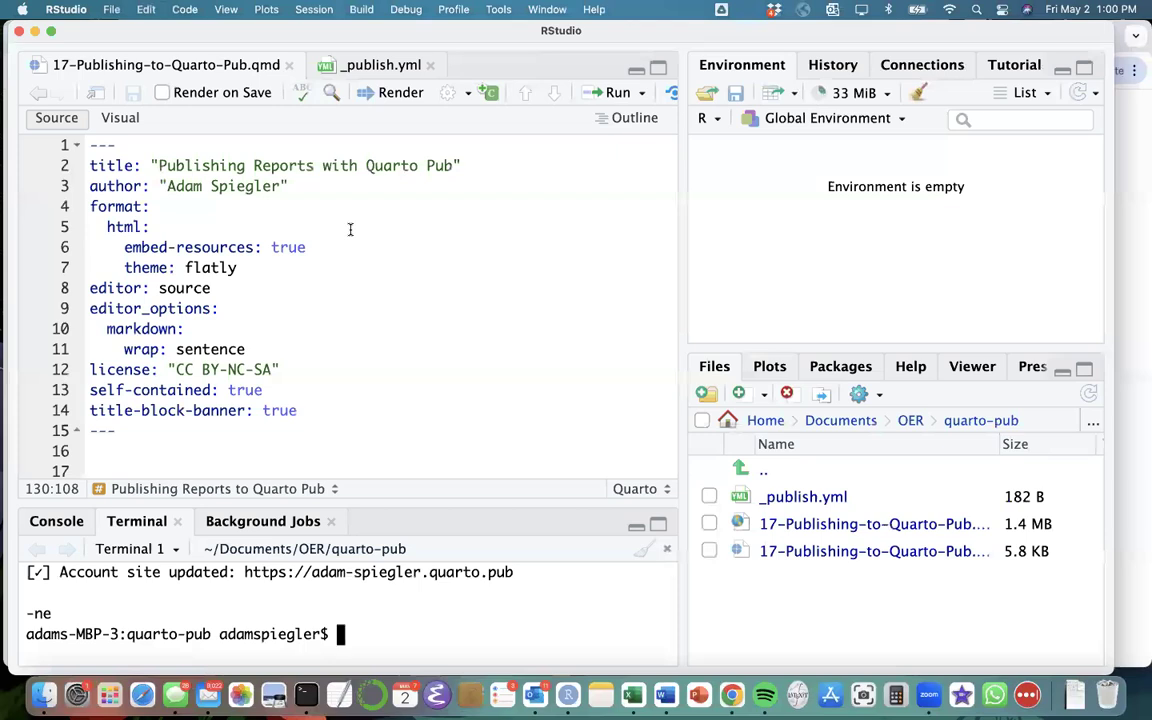
pyautogui.moveTo(183, 268); pyautogui.dragTo(244, 268)
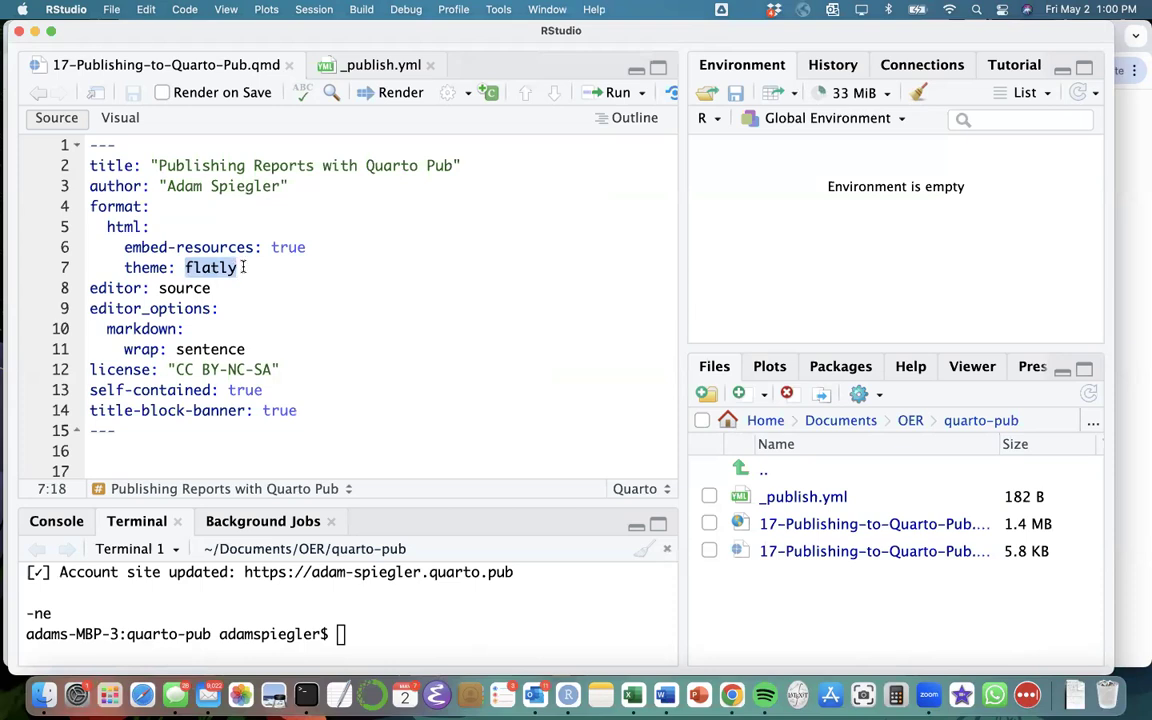
# - Change the RStudio terminal's working directory to ~/Documents/OER/quarto-pub/
pyautogui.click(240, 630)
pyautogui.click(50, 521)
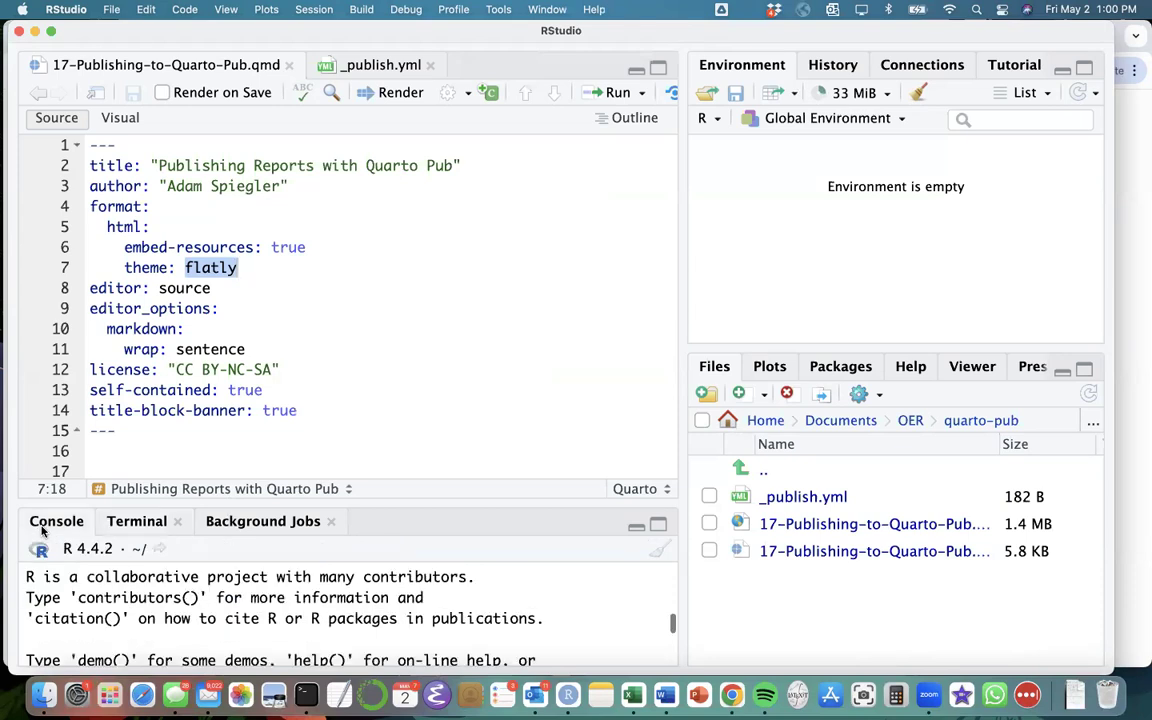
pyautogui.click(127, 524)
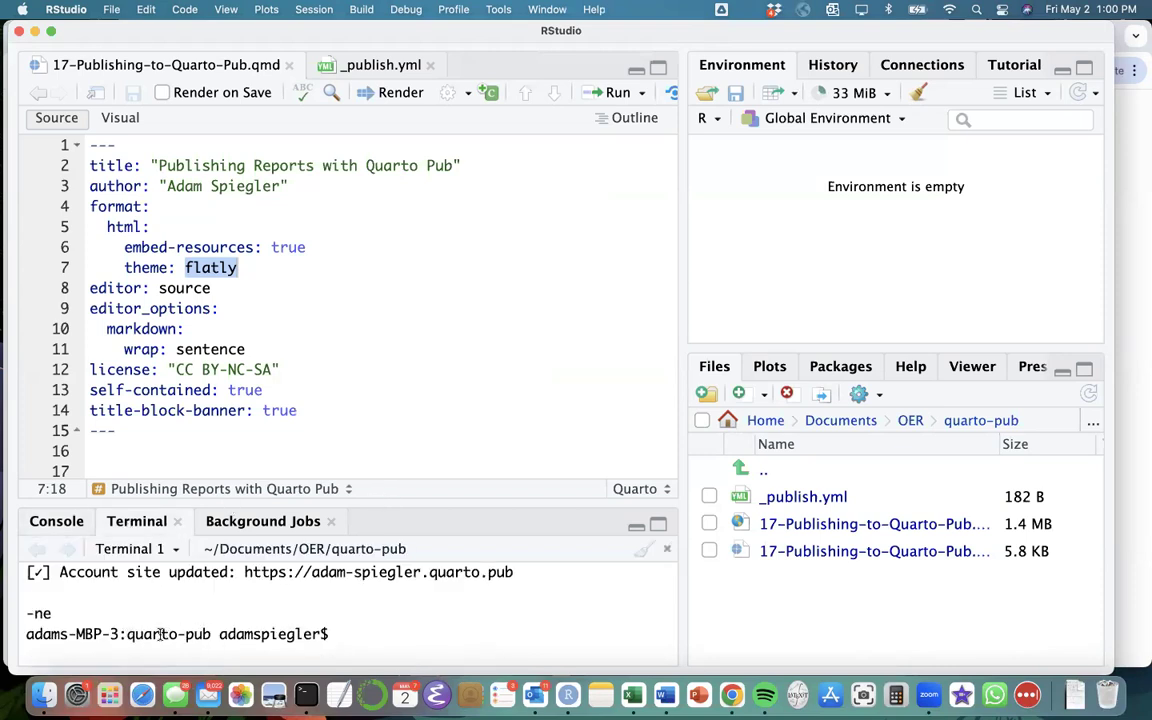
pyautogui.moveTo(128, 634); pyautogui.dragTo(207, 634)
pyautogui.write('cd ~/Doc')
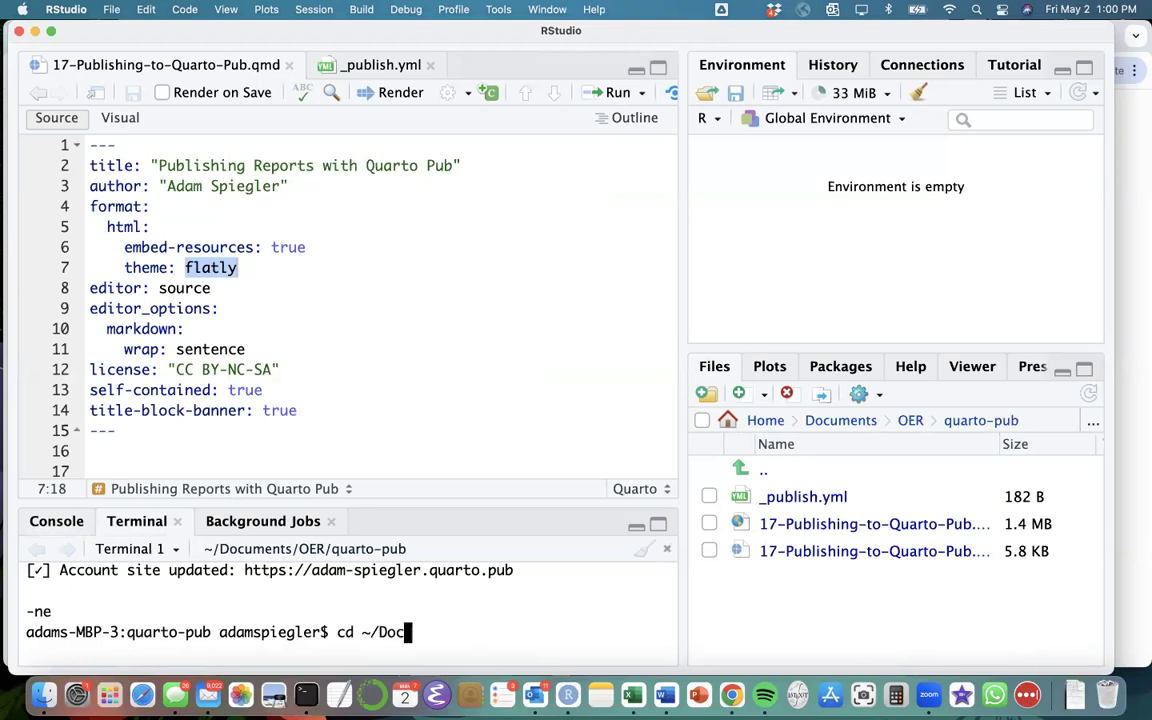
pyautogui.press('Tab')
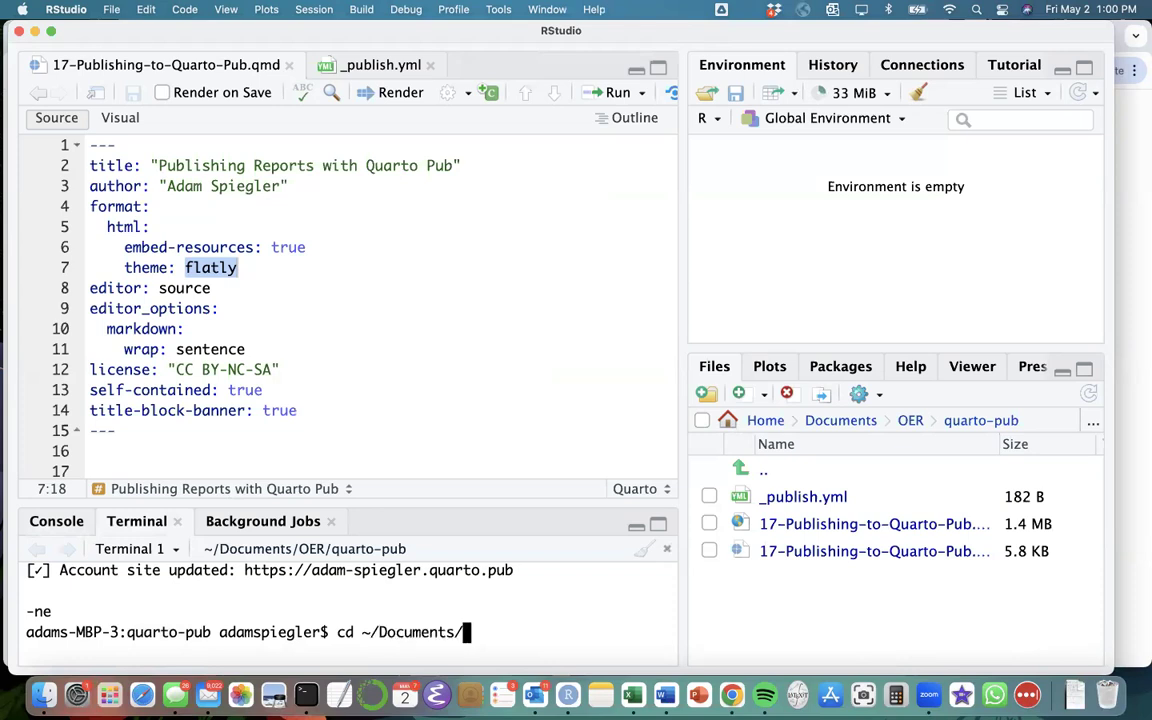
pyautogui.write('OE')
pyautogui.press('Tab')
pyautogui.write('qua')
pyautogui.press('Tab')
pyautogui.press('Return')
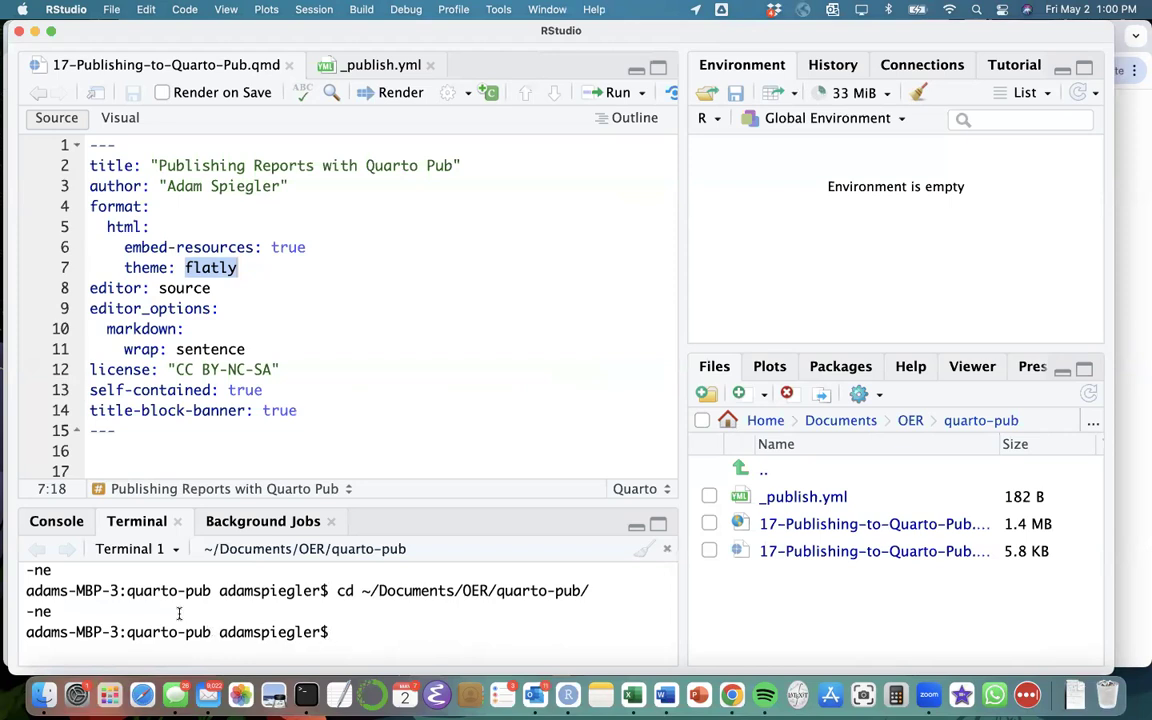
# - Publish 17-Publishing-to-Quarto-Pub.qmd with quarto publish quarto-pub, updating the existing publishing-reports-with-quarto-pub site
pyautogui.press('Up')
pyautogui.press('Up')
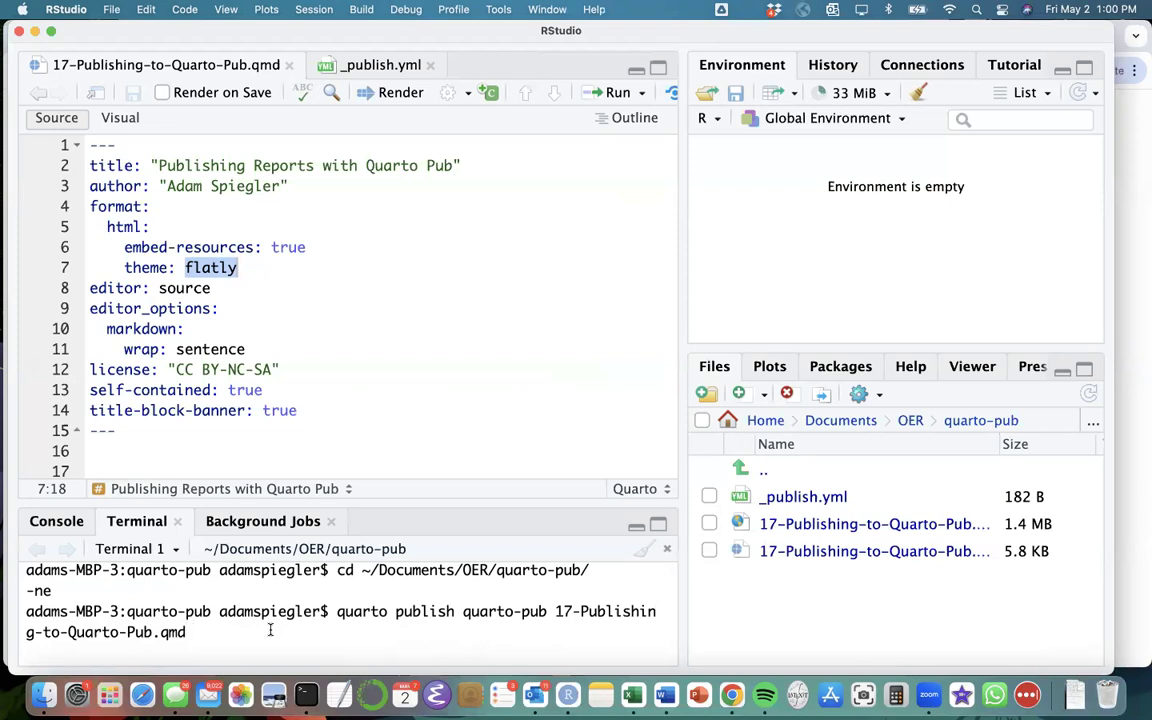
pyautogui.press('Return')
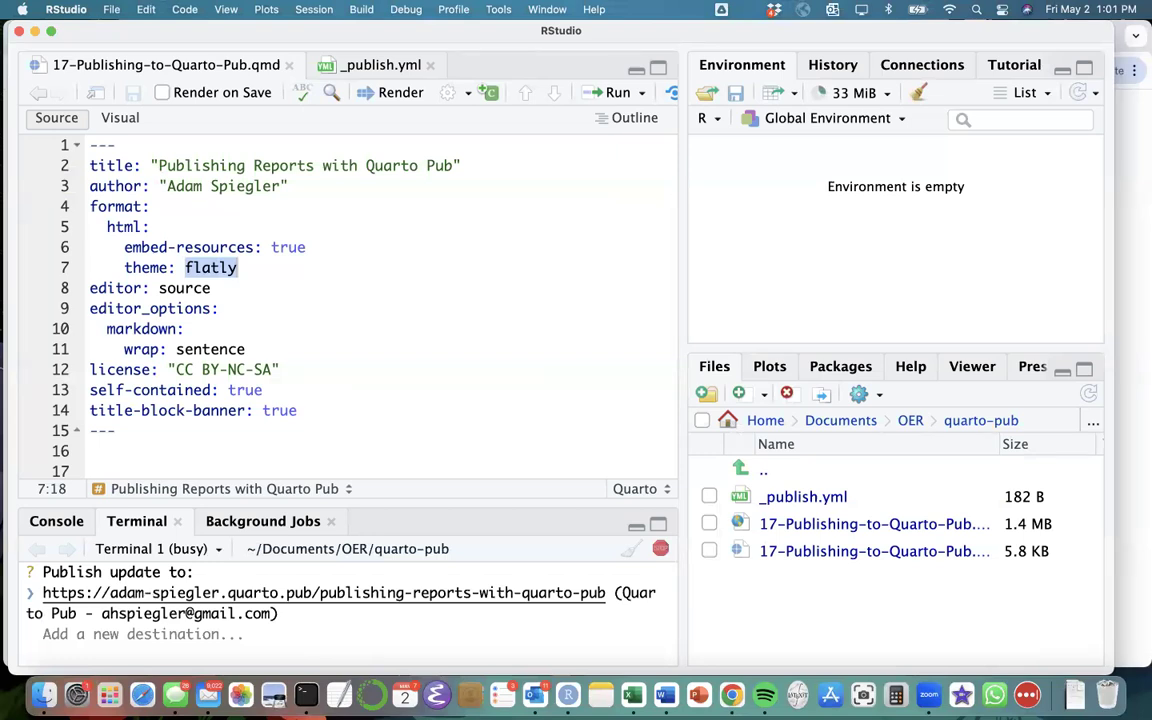
pyautogui.press('Return')
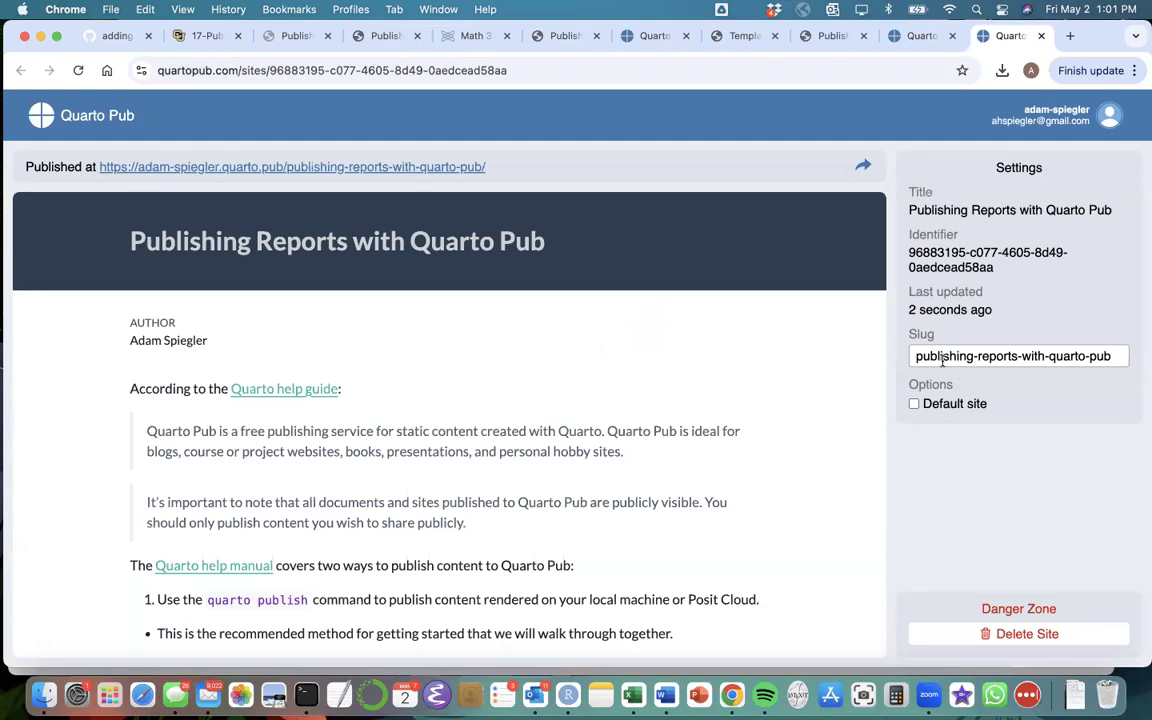
# - Open the published report and read through its publishing instructions, the _publish.yml section and the section on managing content
pyautogui.click(400, 166)
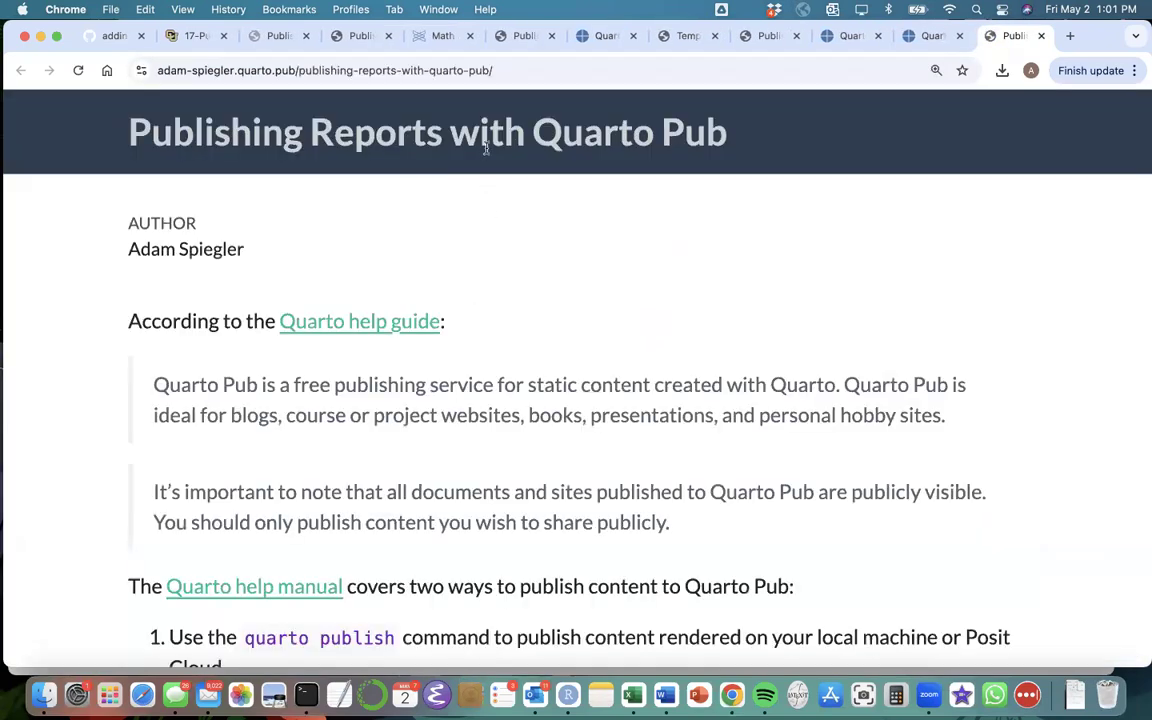
pyautogui.scroll(-10, 486, 148)
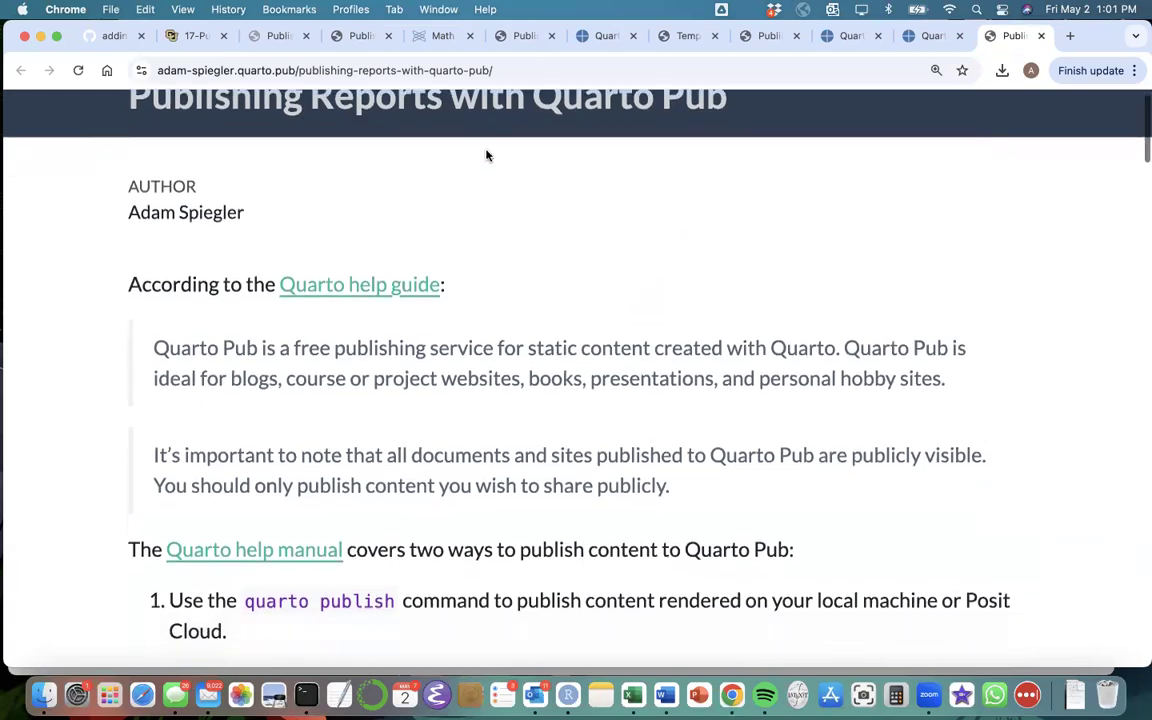
pyautogui.scroll(-20, 486, 150)
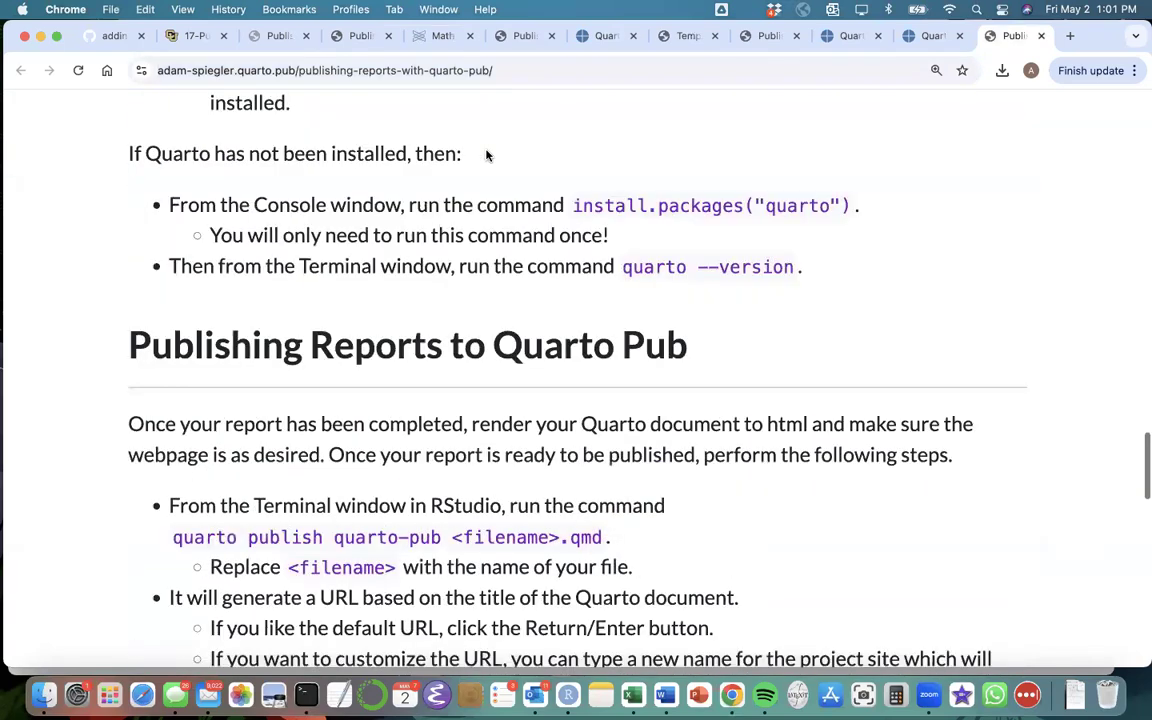
pyautogui.scroll(-5, 486, 155)
pyautogui.scroll(1, 440, 141)
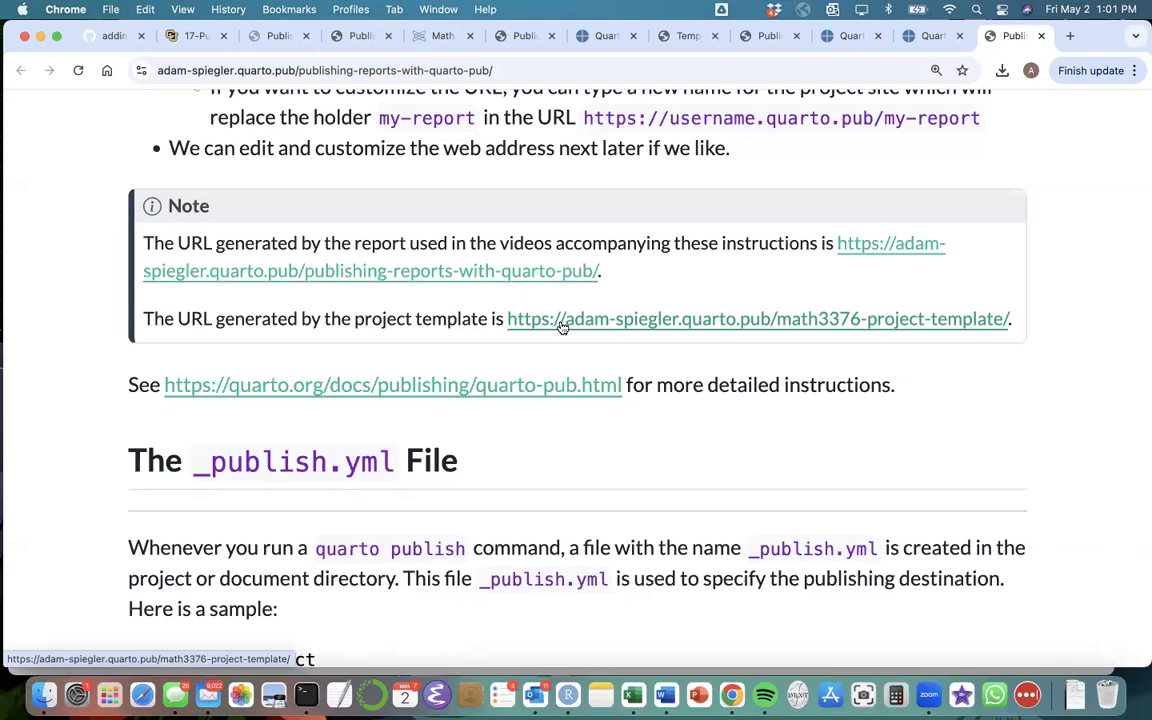
pyautogui.scroll(-5, 563, 328)
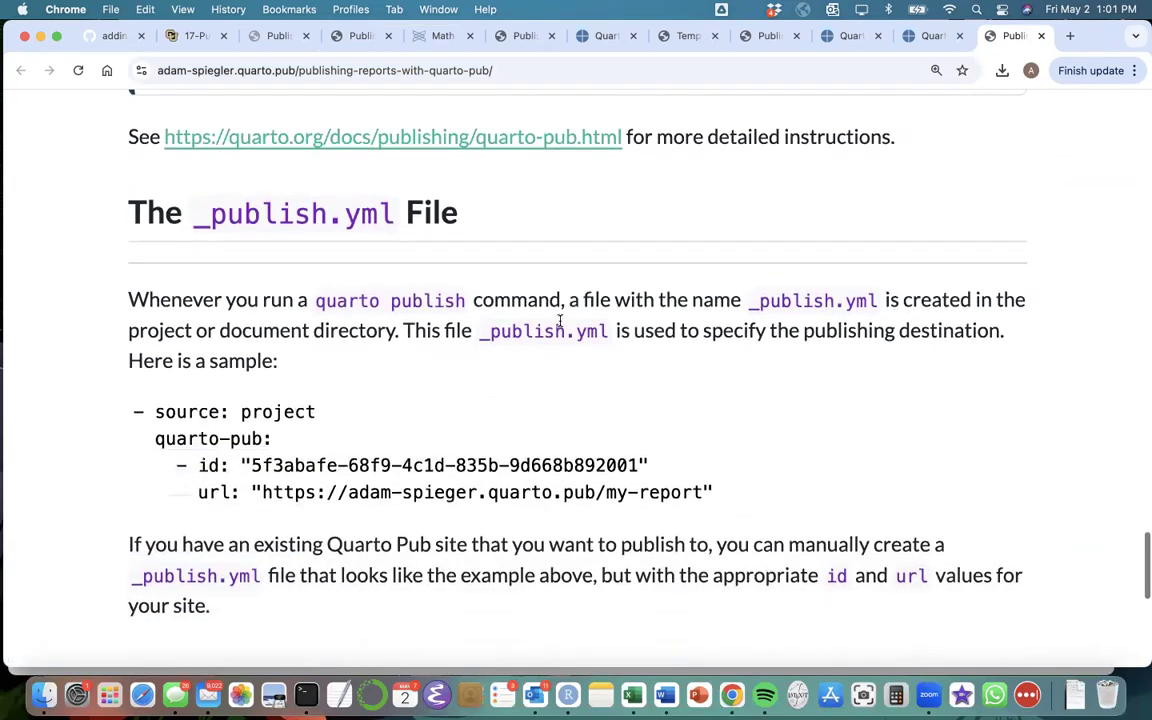
pyautogui.scroll(-1, 421, 400)
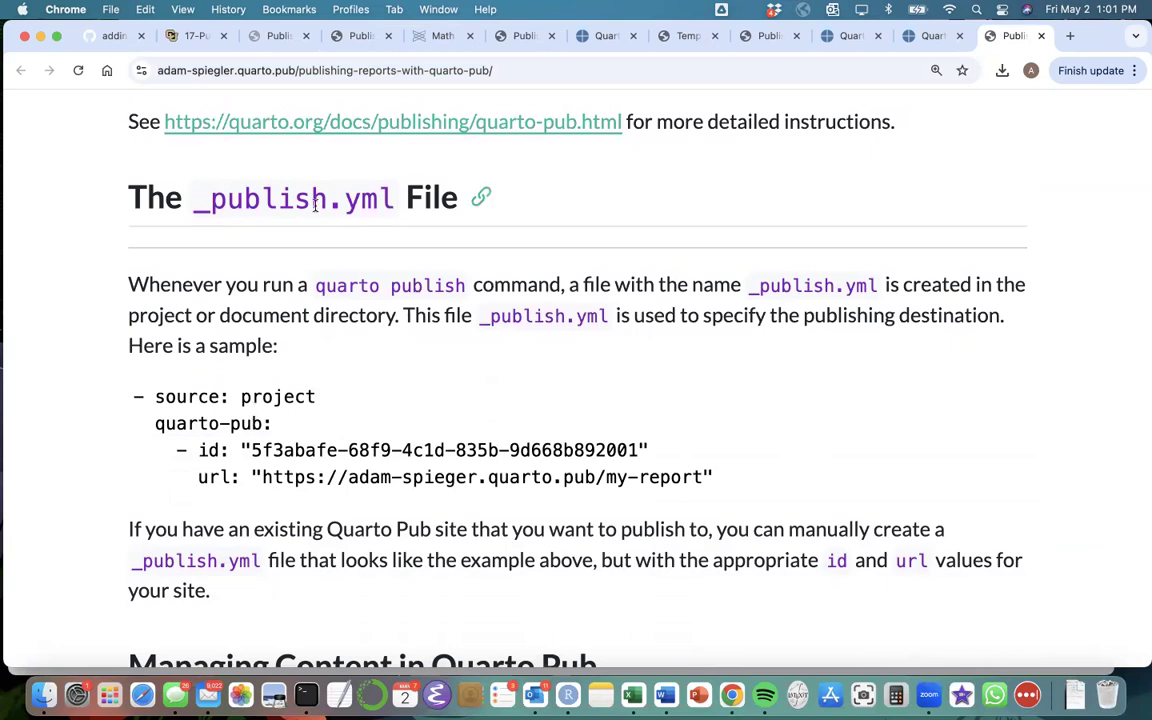
pyautogui.scroll(-5, 306, 208)
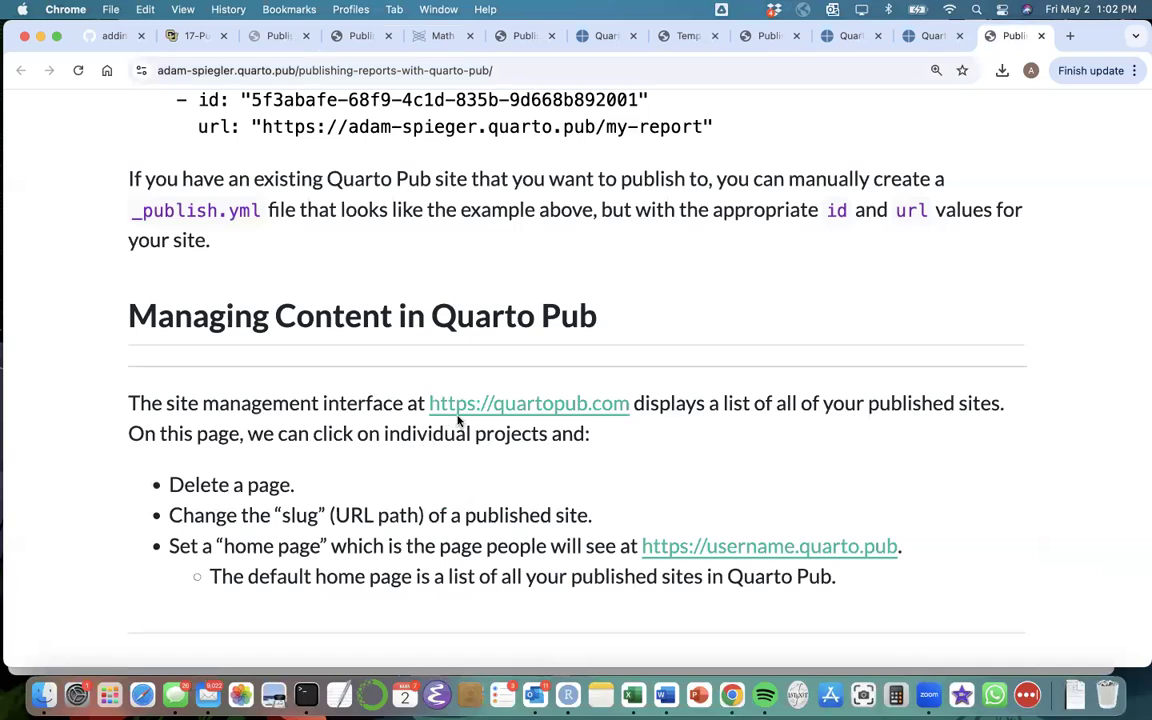
# - Follow the report's quartopub.com link, open the Template for Final Project Report site's settings, and save it as the default site
pyautogui.click(554, 410)
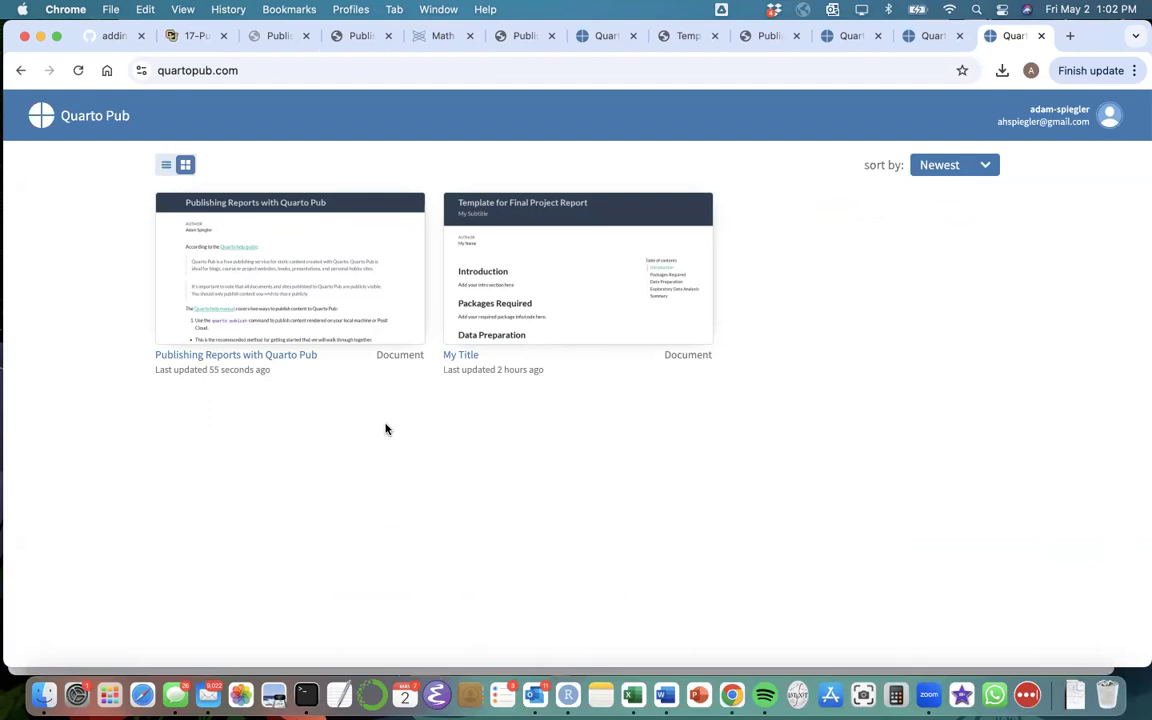
pyautogui.click(942, 166)
pyautogui.click(774, 279)
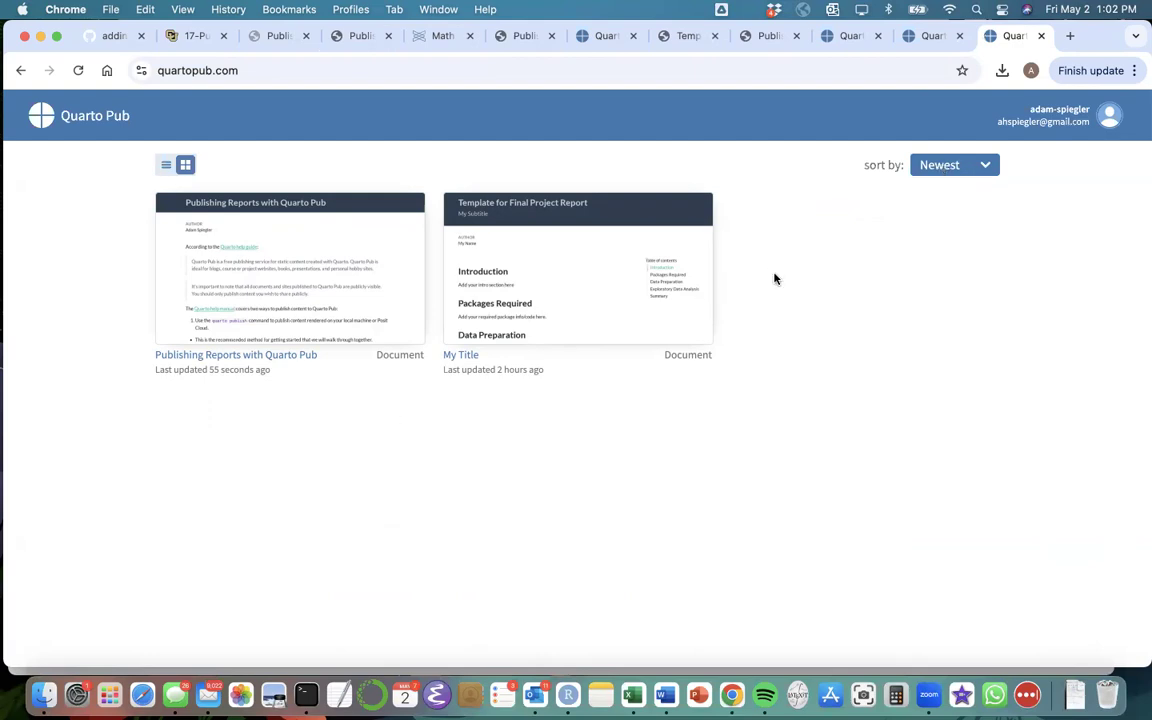
pyautogui.click(615, 298)
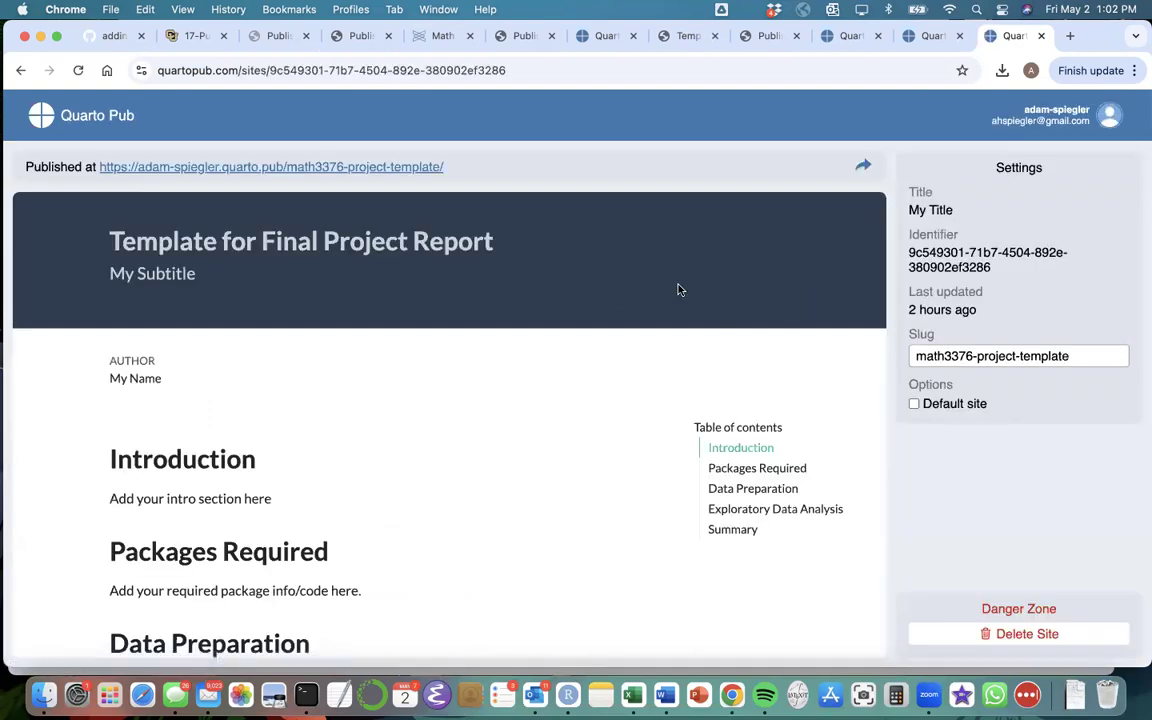
pyautogui.click(913, 404)
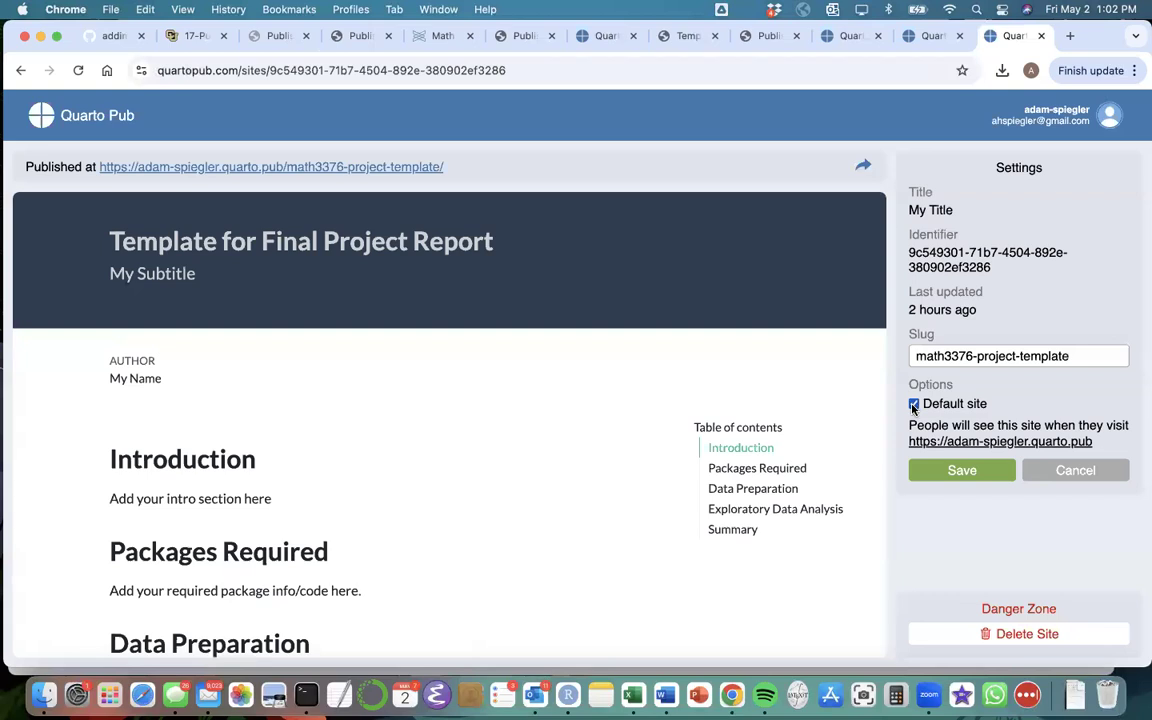
pyautogui.click(957, 471)
# - Load the account's root Quarto Pub address in another browser tab and look over the default site shown there
pyautogui.click(830, 35)
pyautogui.click(663, 70)
pyautogui.write('https://adam-spiegler.quarto.pub')
pyautogui.press('Return')
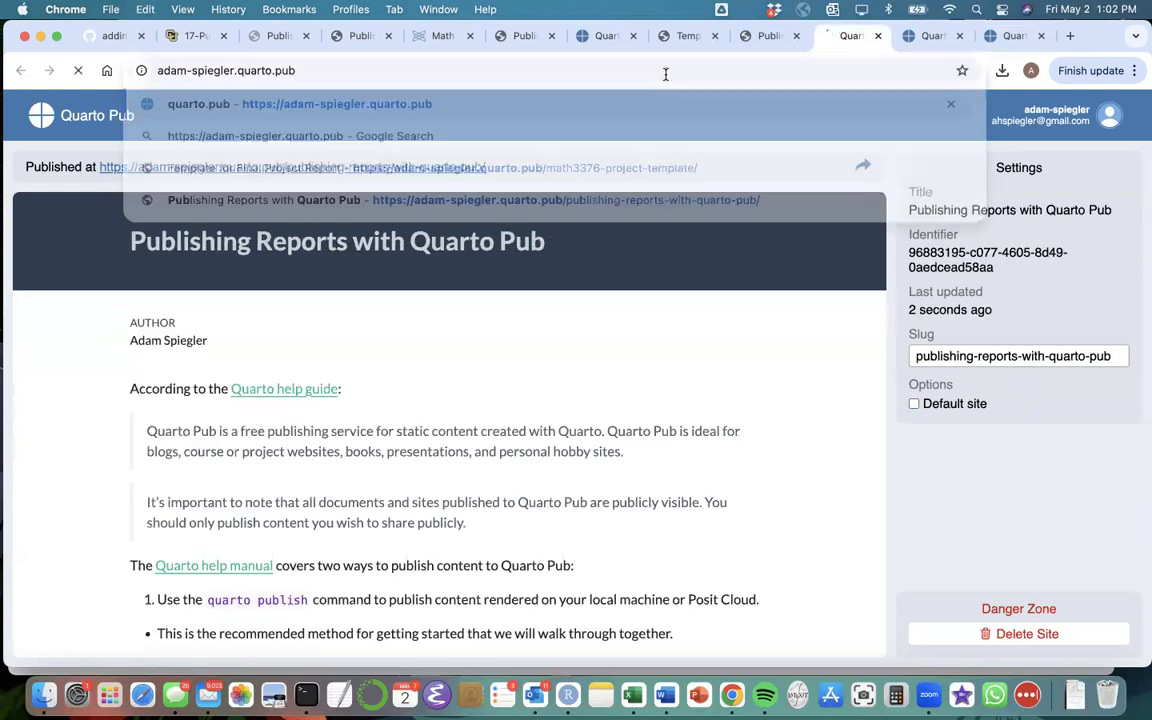
pyautogui.scroll(-3, 406, 203)
pyautogui.scroll(3, 406, 203)
pyautogui.scroll(-3, 406, 203)
pyautogui.scroll(3, 406, 203)
pyautogui.scroll(-1, 406, 203)
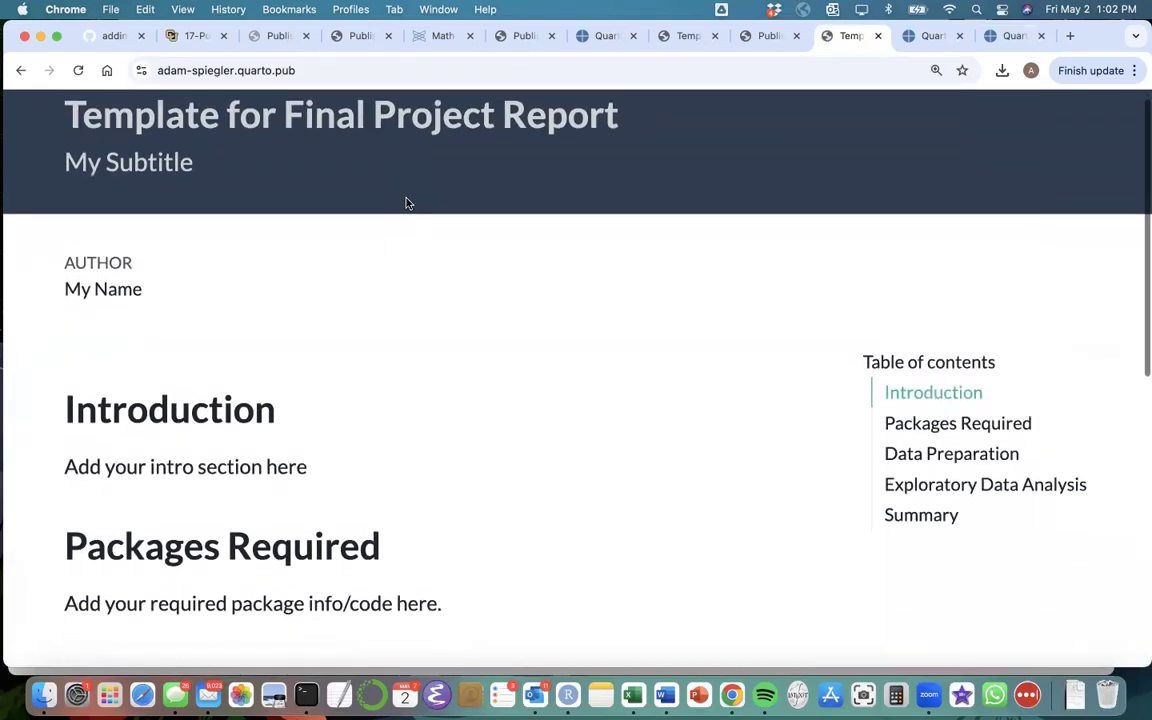
# - Return to the quartopub.com site list, open the Template for Final Project Report, turn off its Default site option and save
pyautogui.click(925, 36)
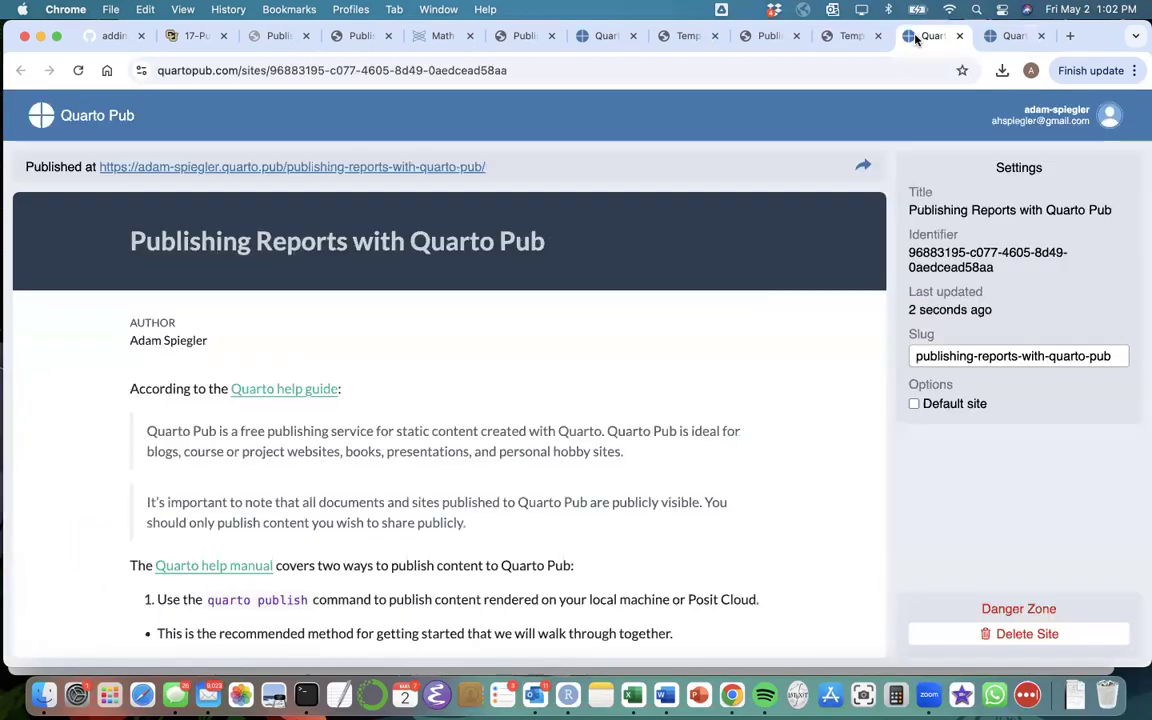
pyautogui.click(496, 70)
pyautogui.press('Return')
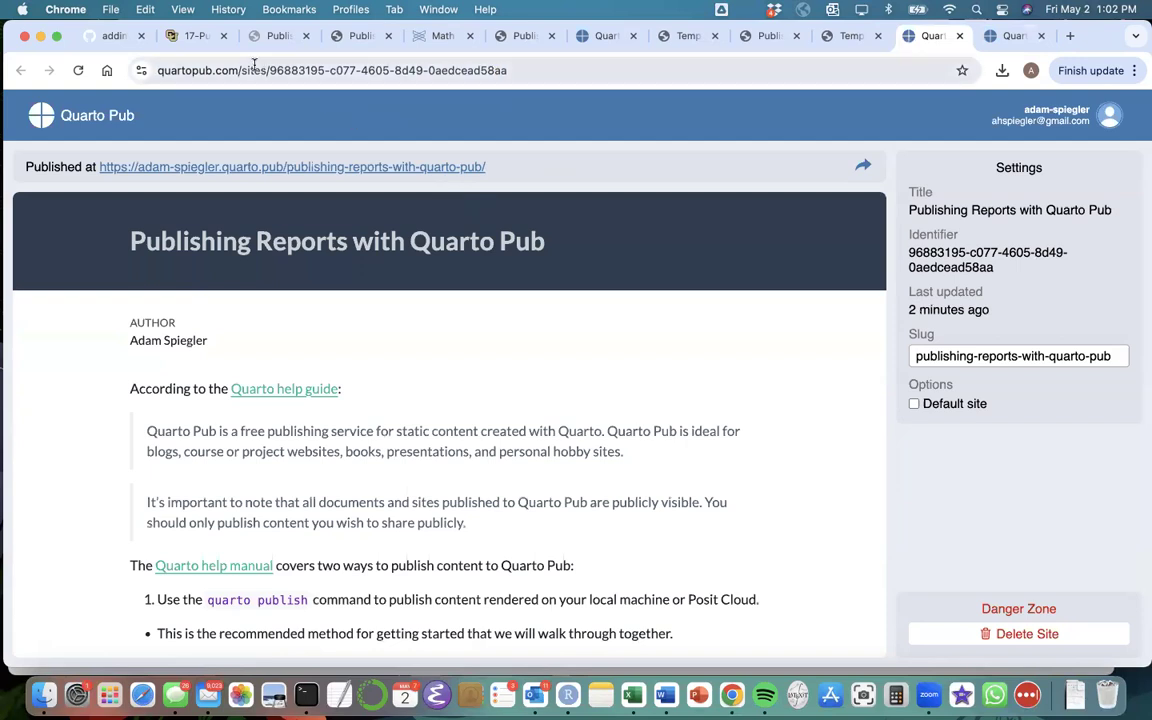
pyautogui.moveTo(238, 70); pyautogui.dragTo(548, 69)
pyautogui.press('BackSpace')
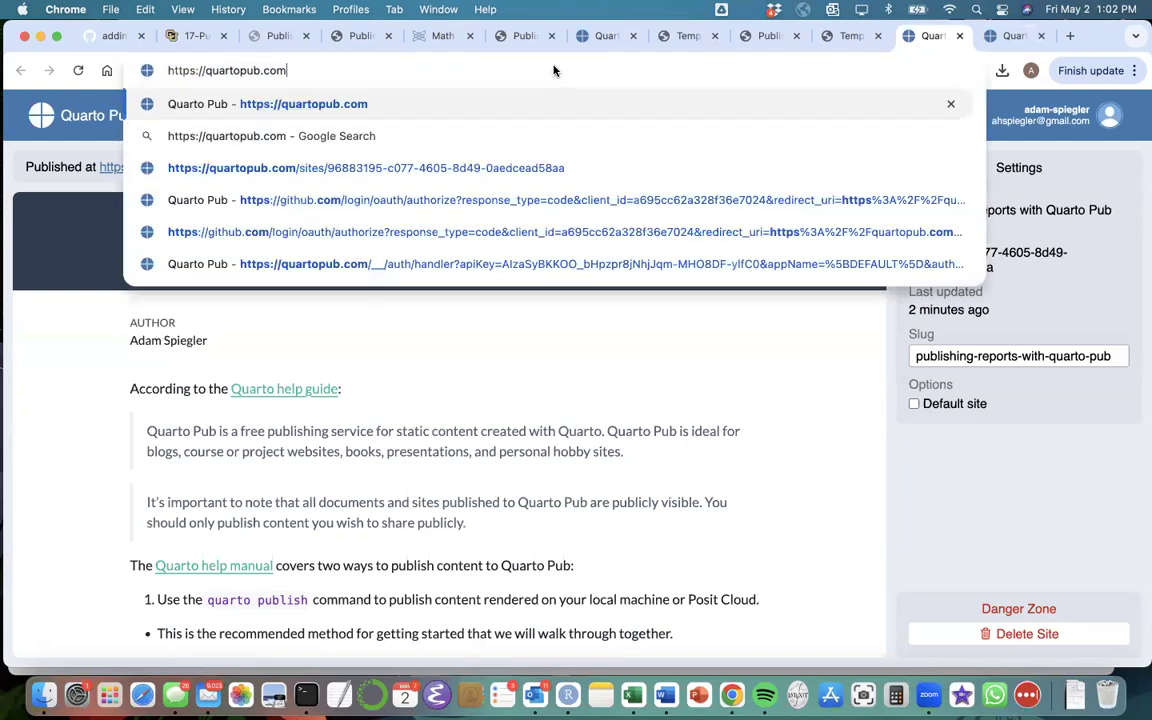
pyautogui.press('Return')
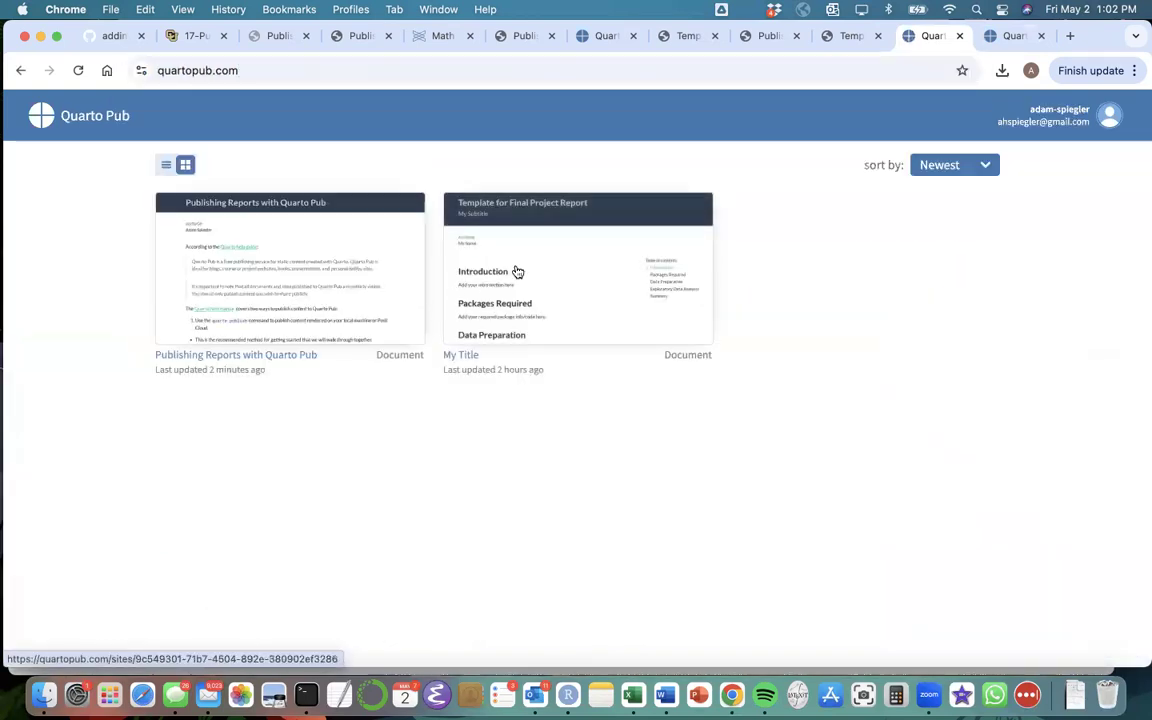
pyautogui.click(568, 303)
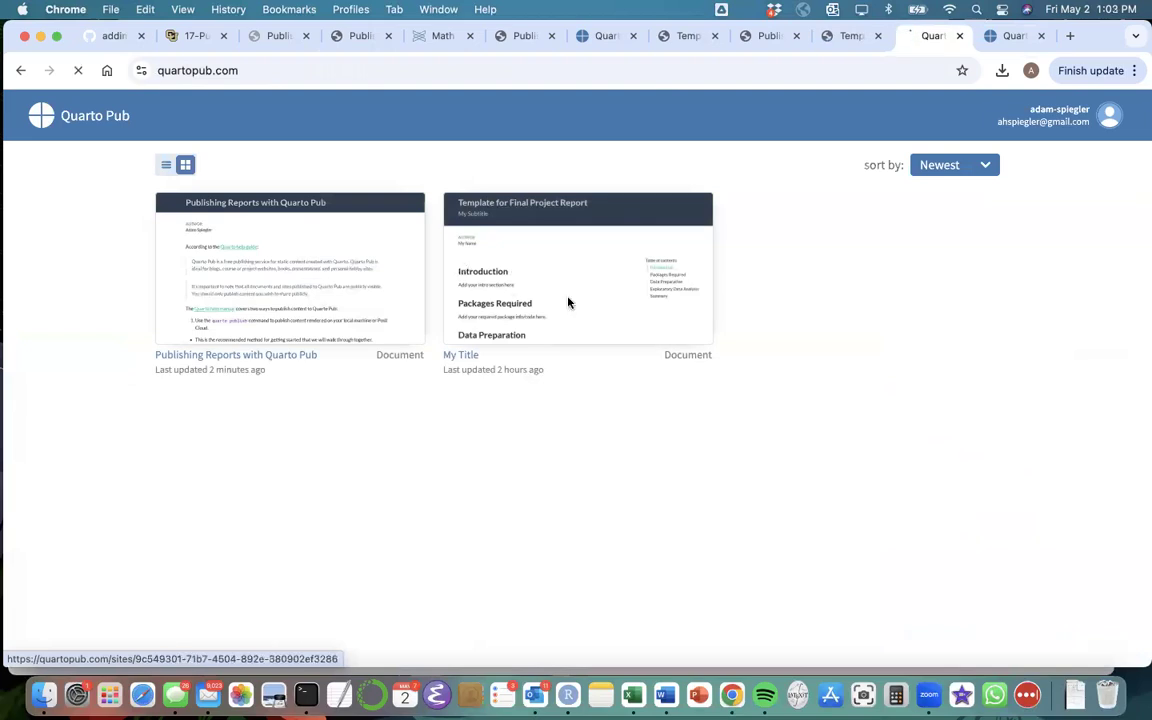
pyautogui.click(913, 403)
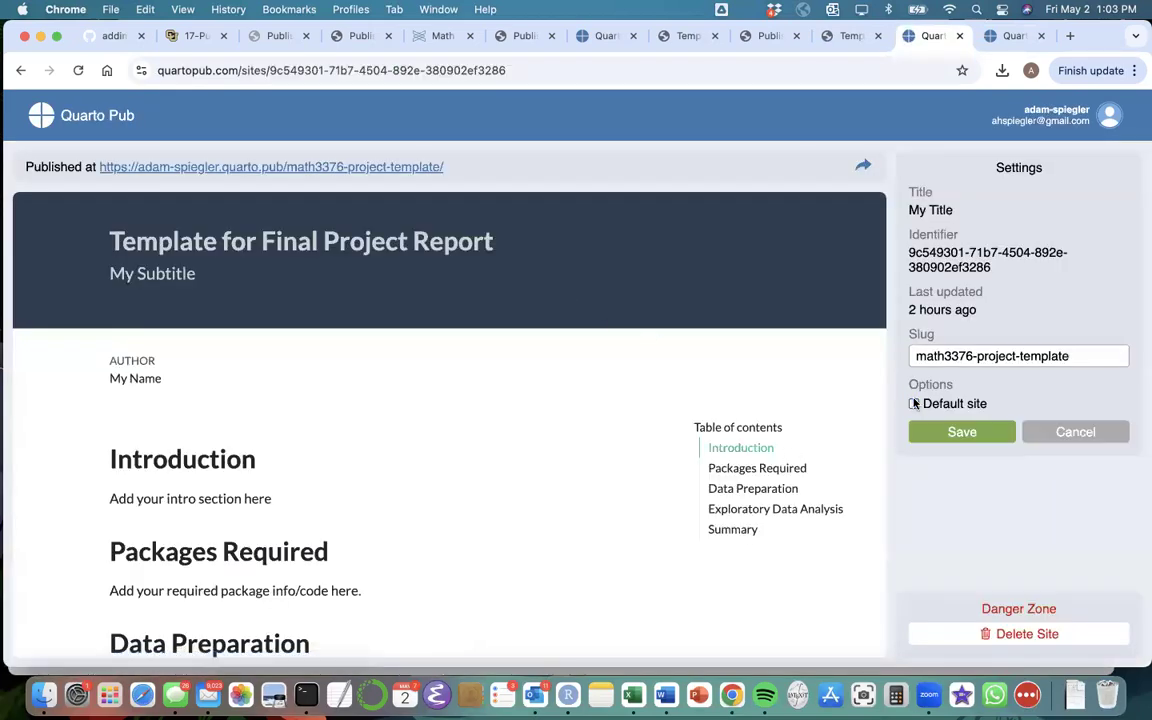
pyautogui.click(935, 430)
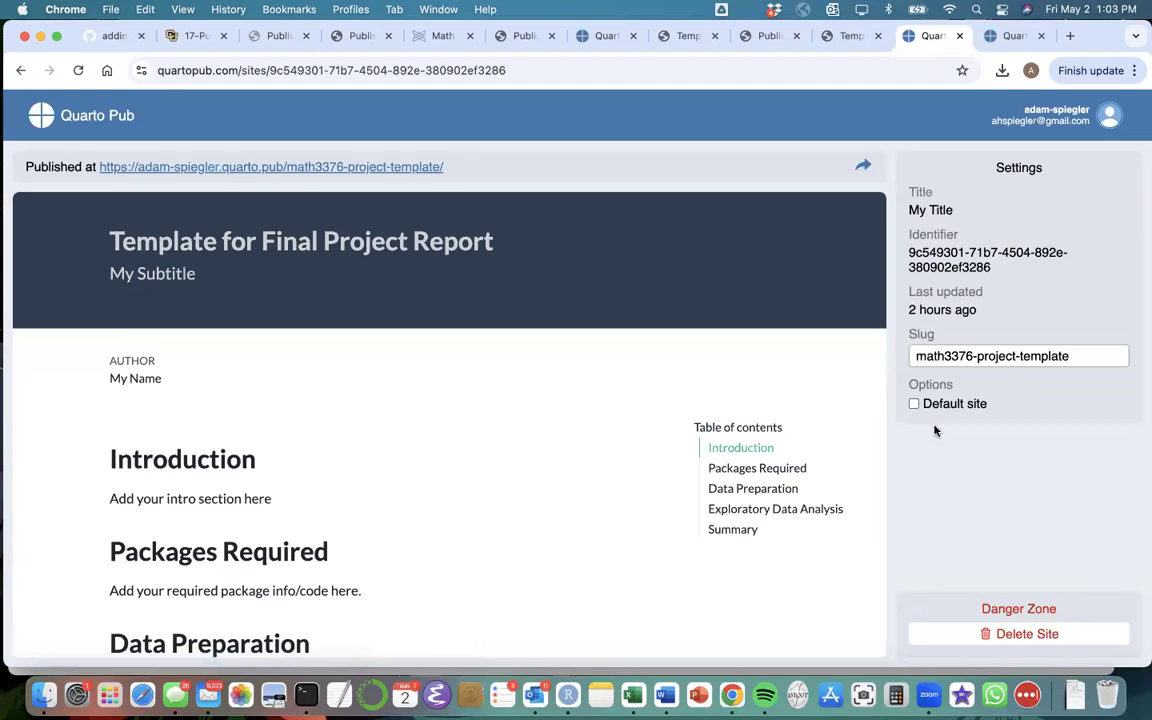
# - Visit the account's root Quarto Pub address again from the tab still showing the template site's old settings
pyautogui.click(1013, 36)
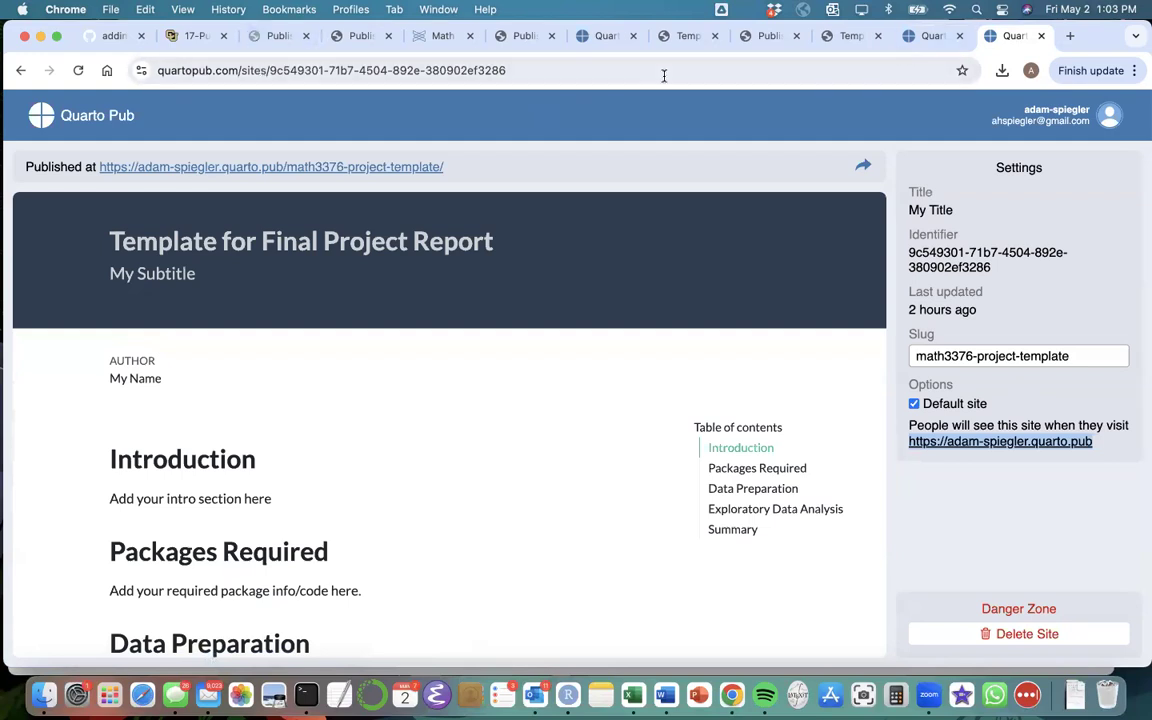
pyautogui.click(454, 66)
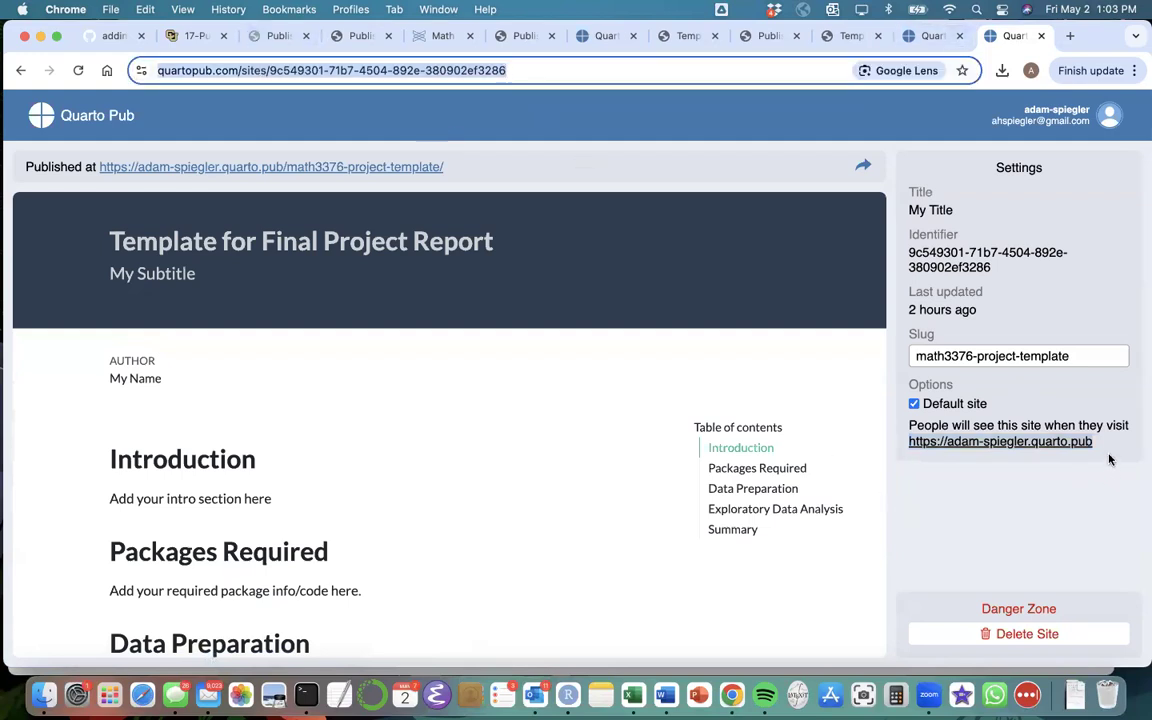
pyautogui.click(998, 412)
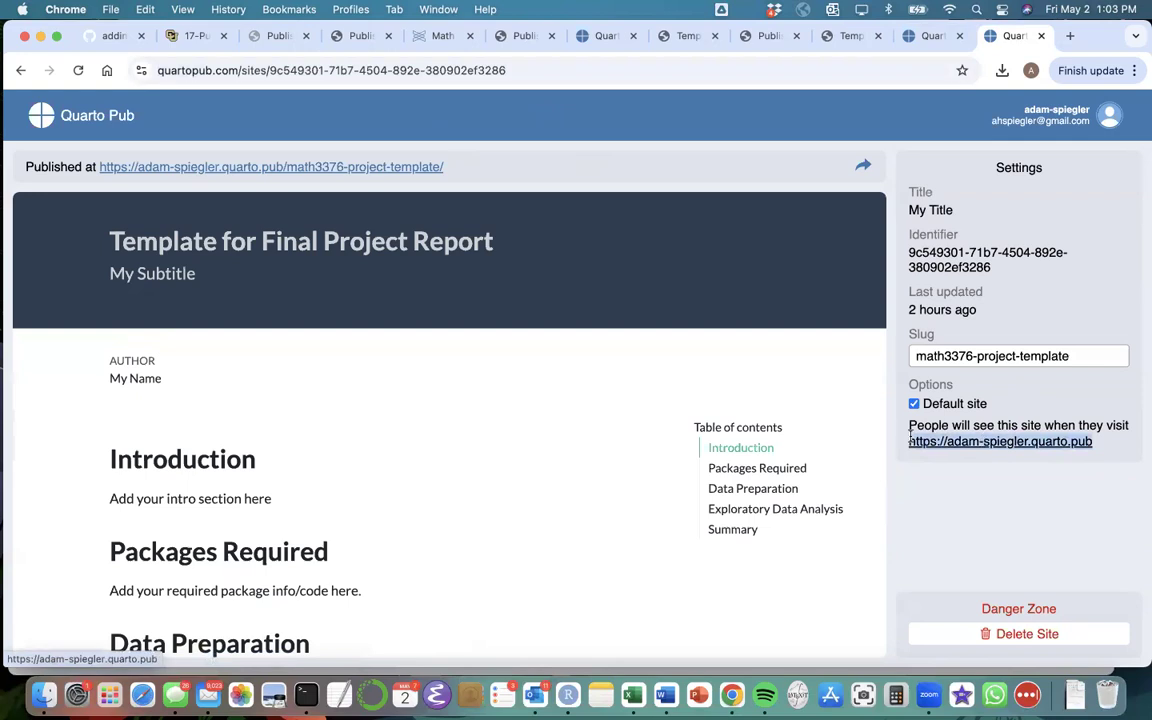
pyautogui.click(625, 65)
pyautogui.write('adam-spiegler.quarto.pub')
pyautogui.press('Return')
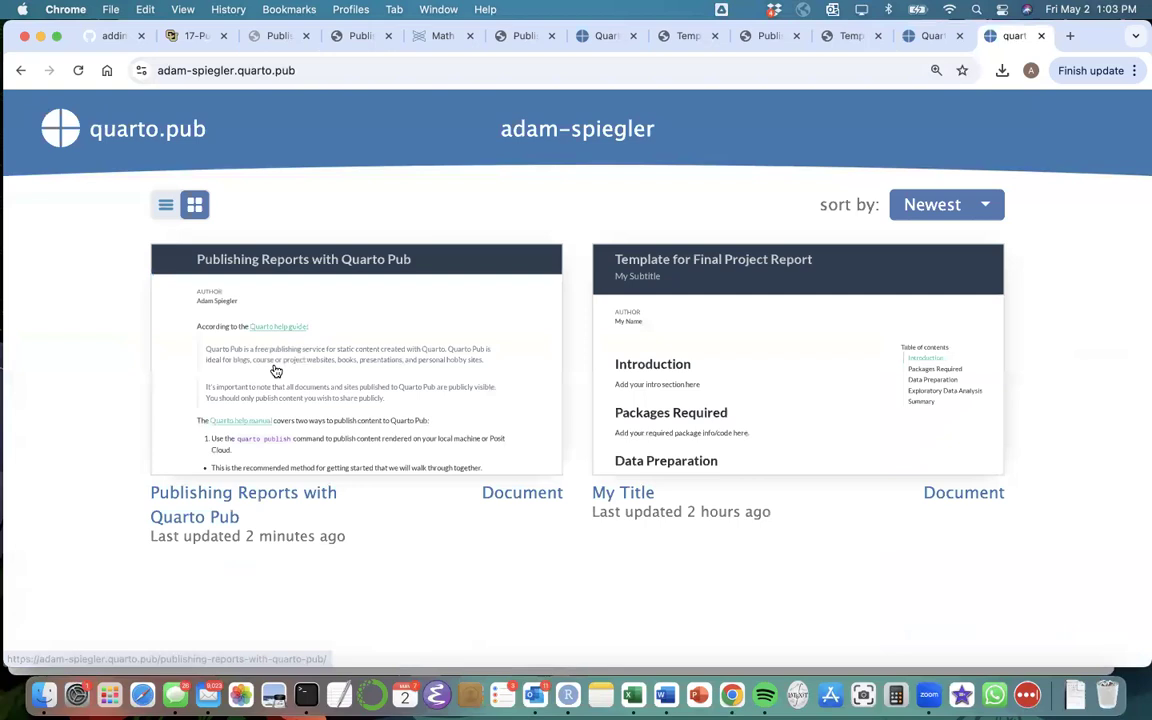